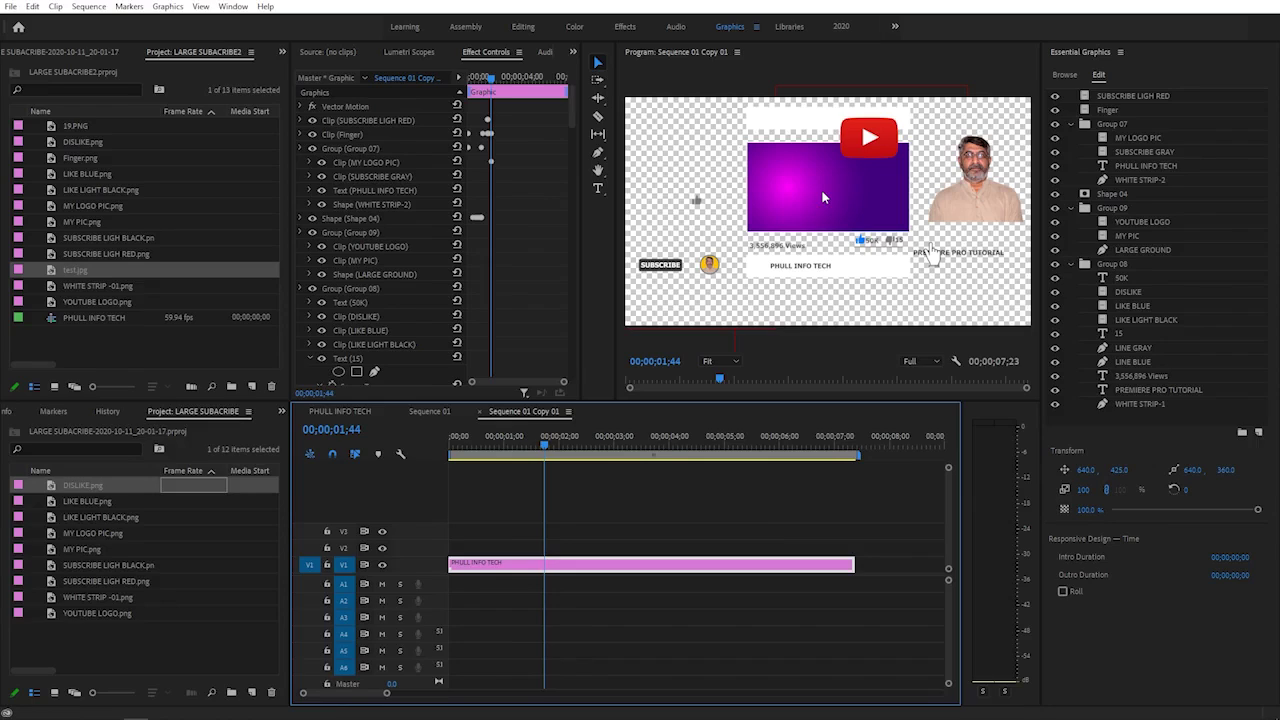
Switch to Sequence 01 and turn off the Program monitor's Transparency Grid so it previews on black.
left_click(432, 416)
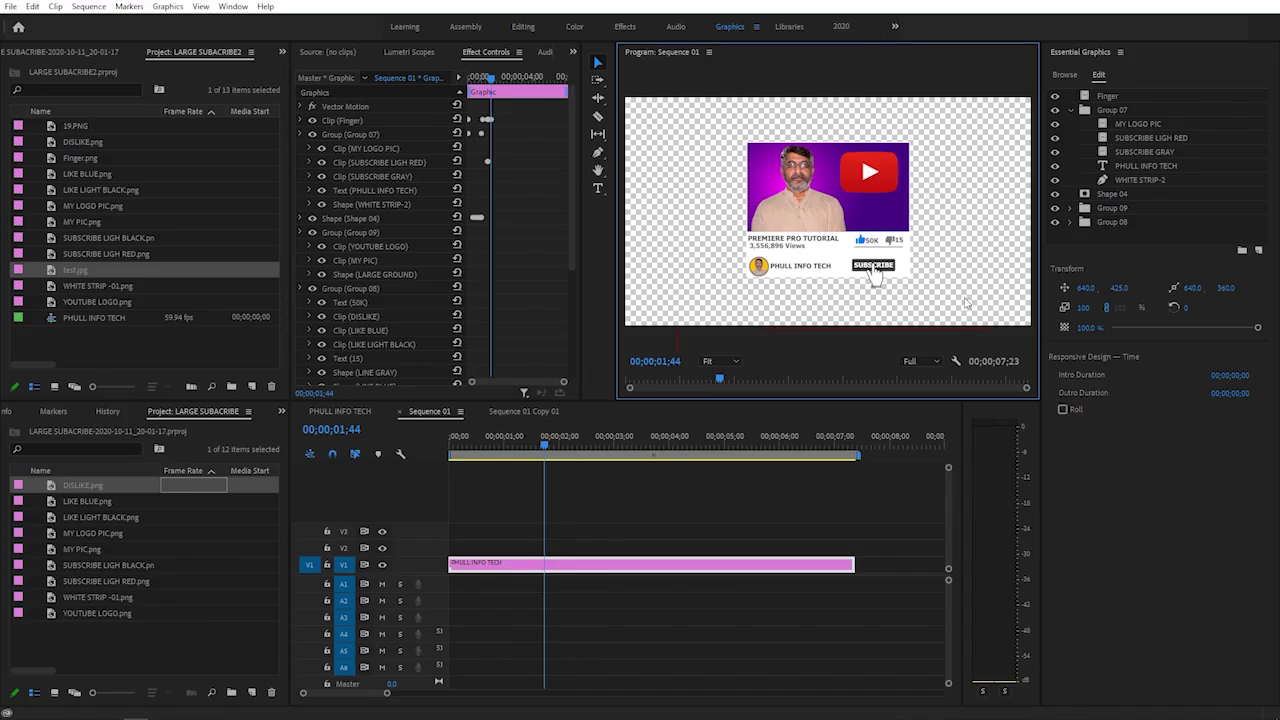
left_click(957, 364)
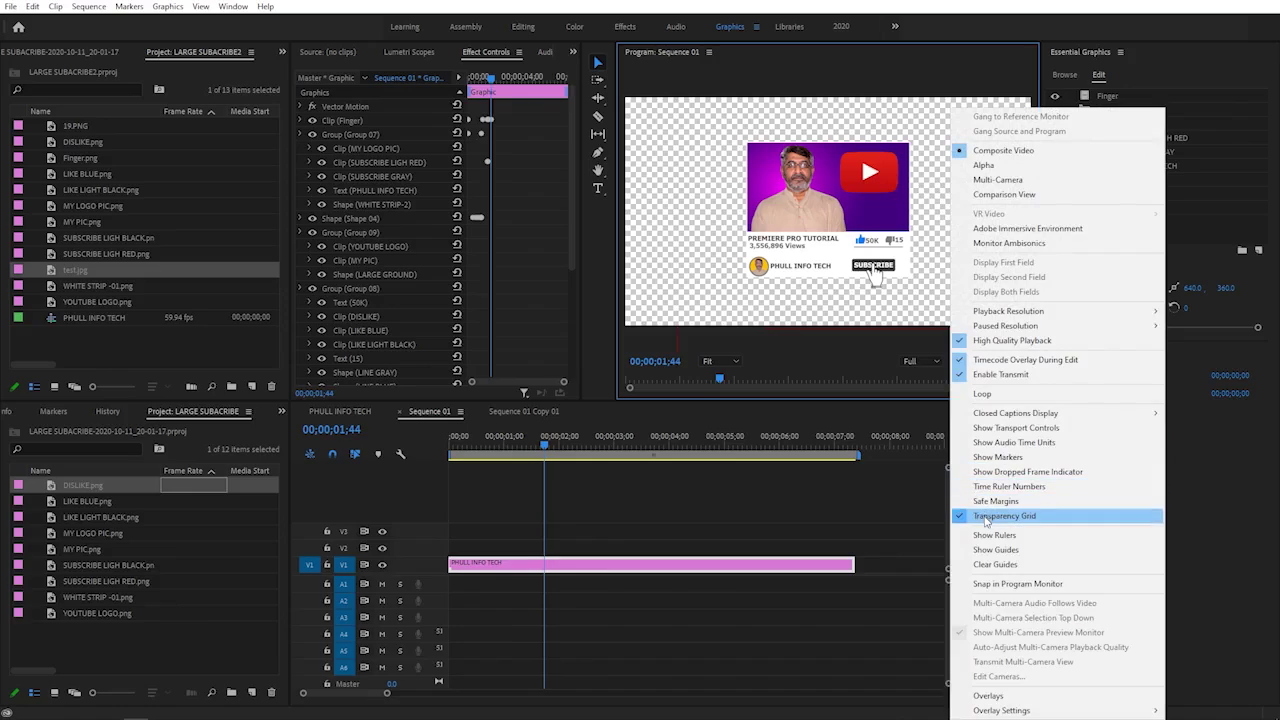
left_click(981, 512)
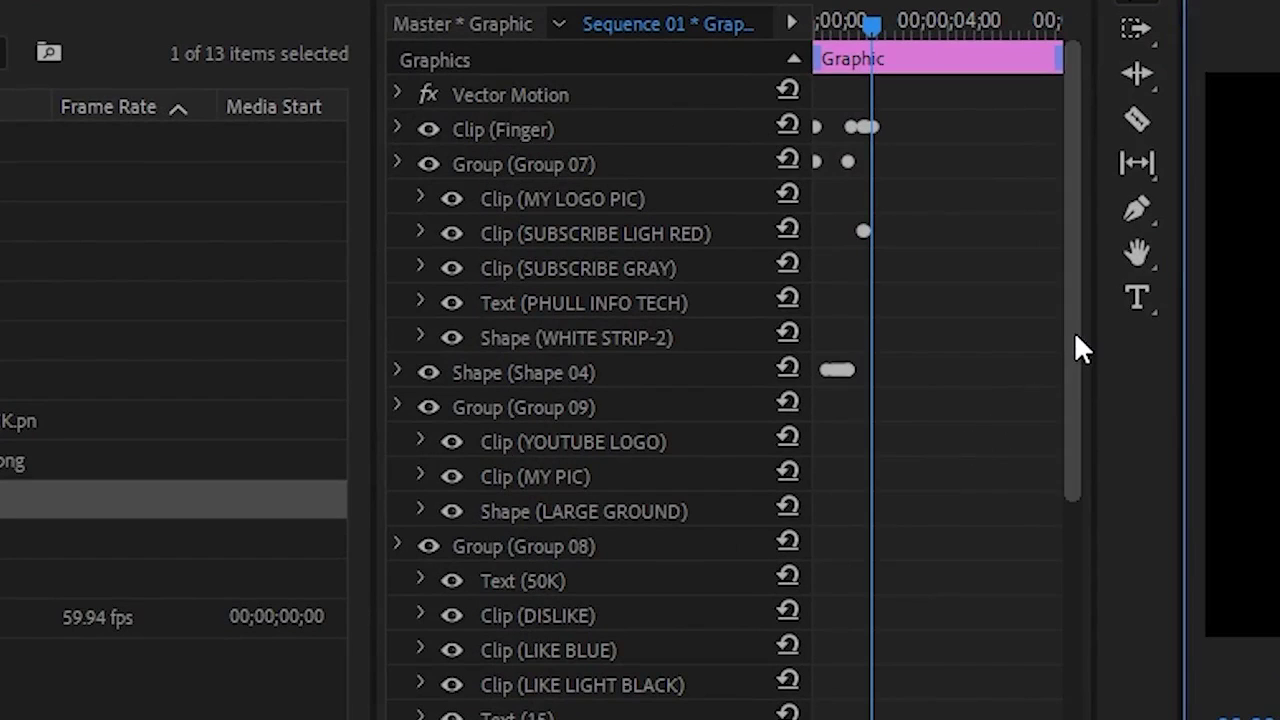
mouse_move(1074, 331)
left_mouse_down()
mouse_move(1058, 559)
mouse_move(1103, 234)
left_mouse_up()
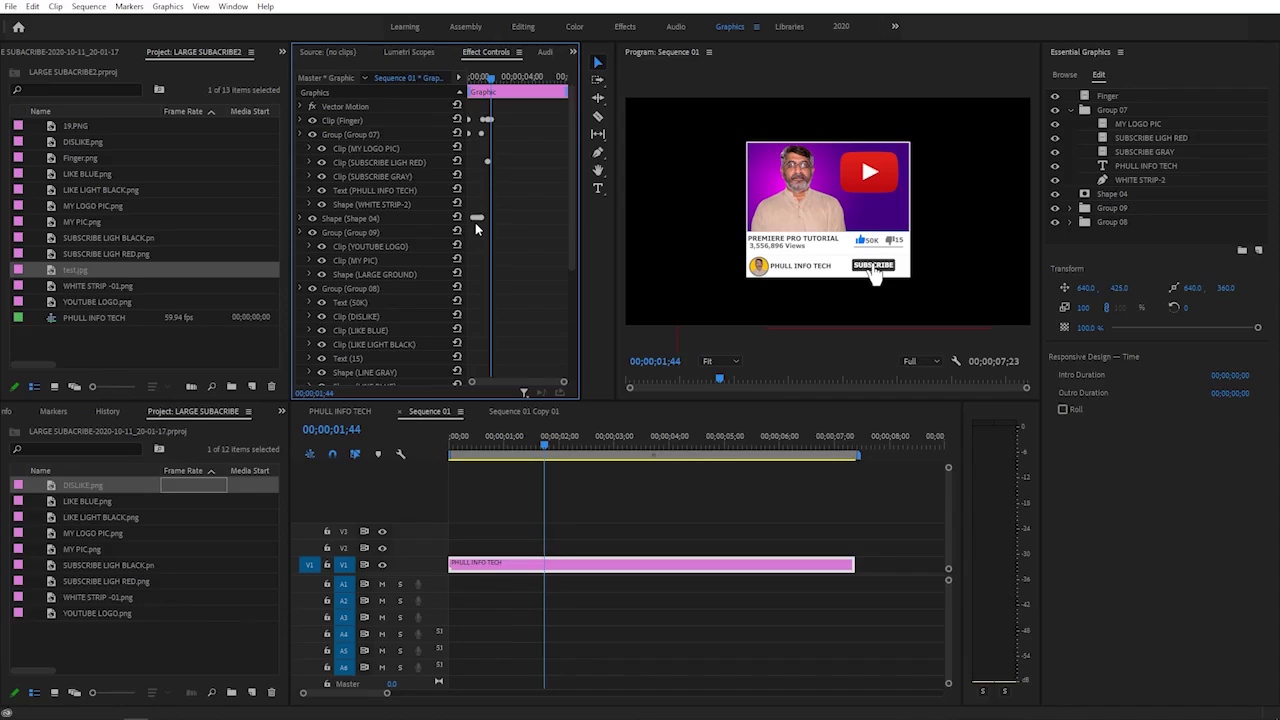
Switch to the PHULL INFO TECH sequence and rewind the playhead to its start.
left_click(343, 413)
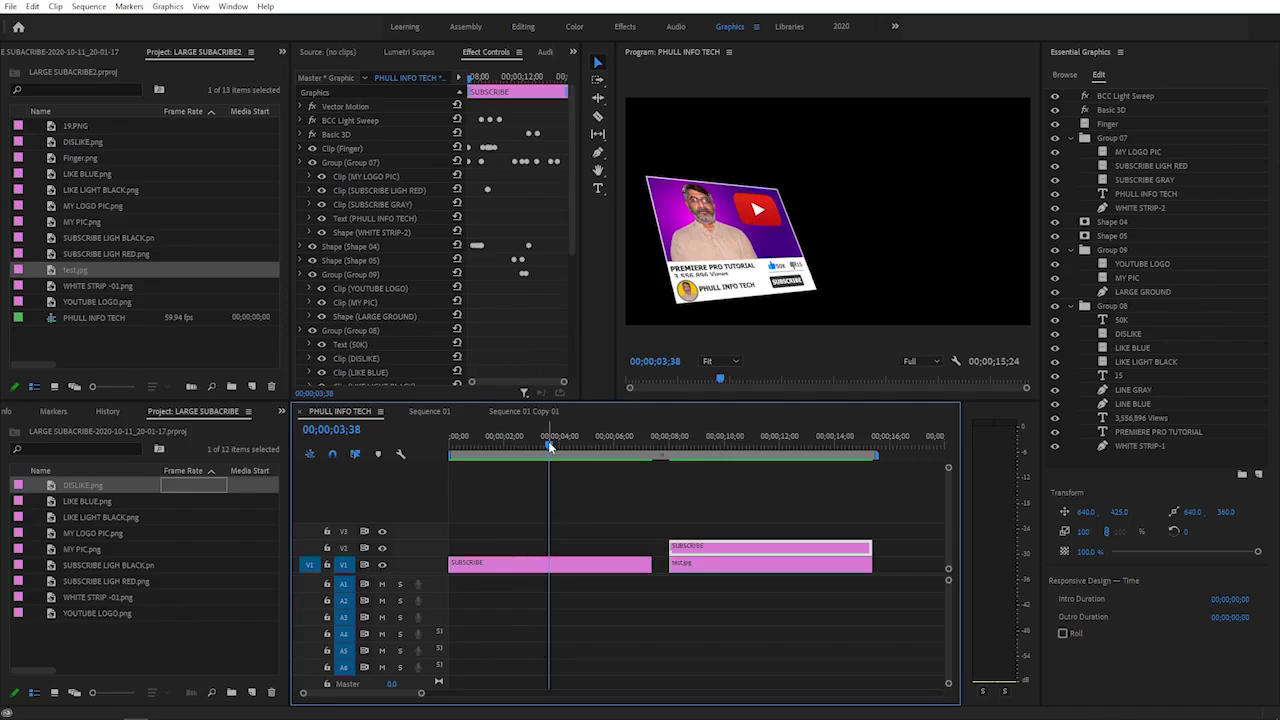
left_click_drag(548, 441, 446, 467)
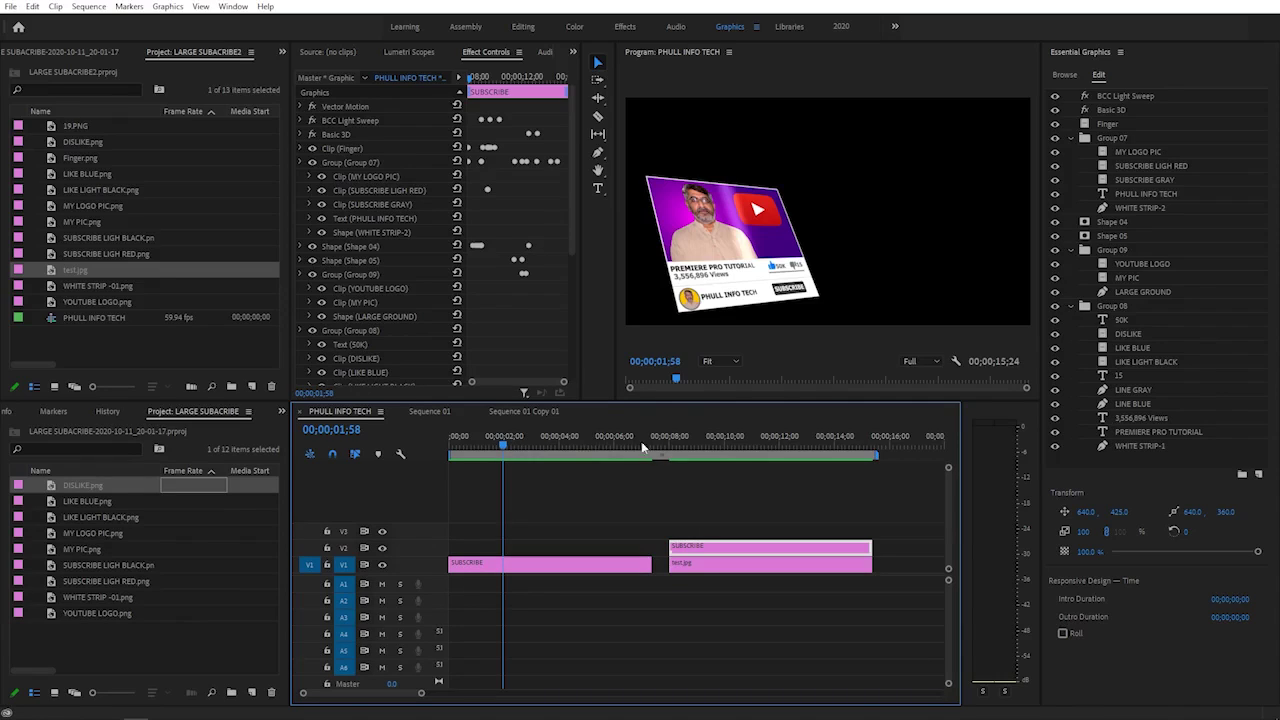
left_click(734, 442)
key("Left")
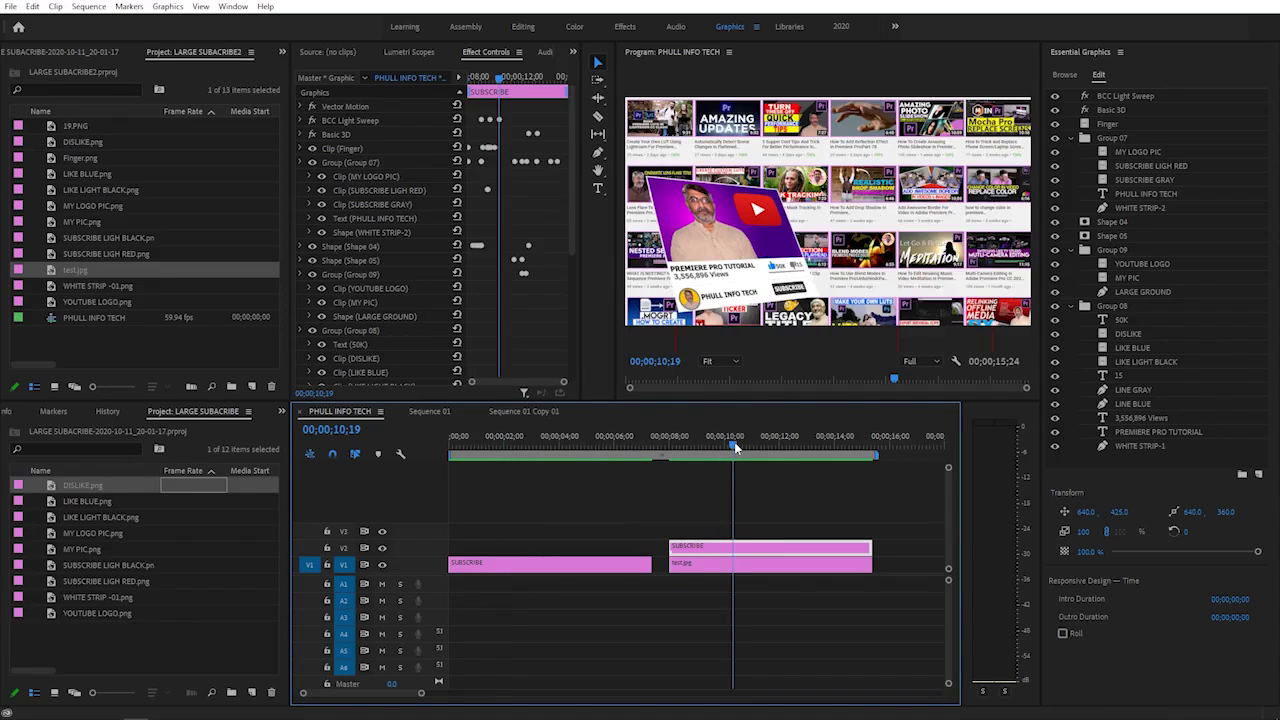
left_click(670, 440)
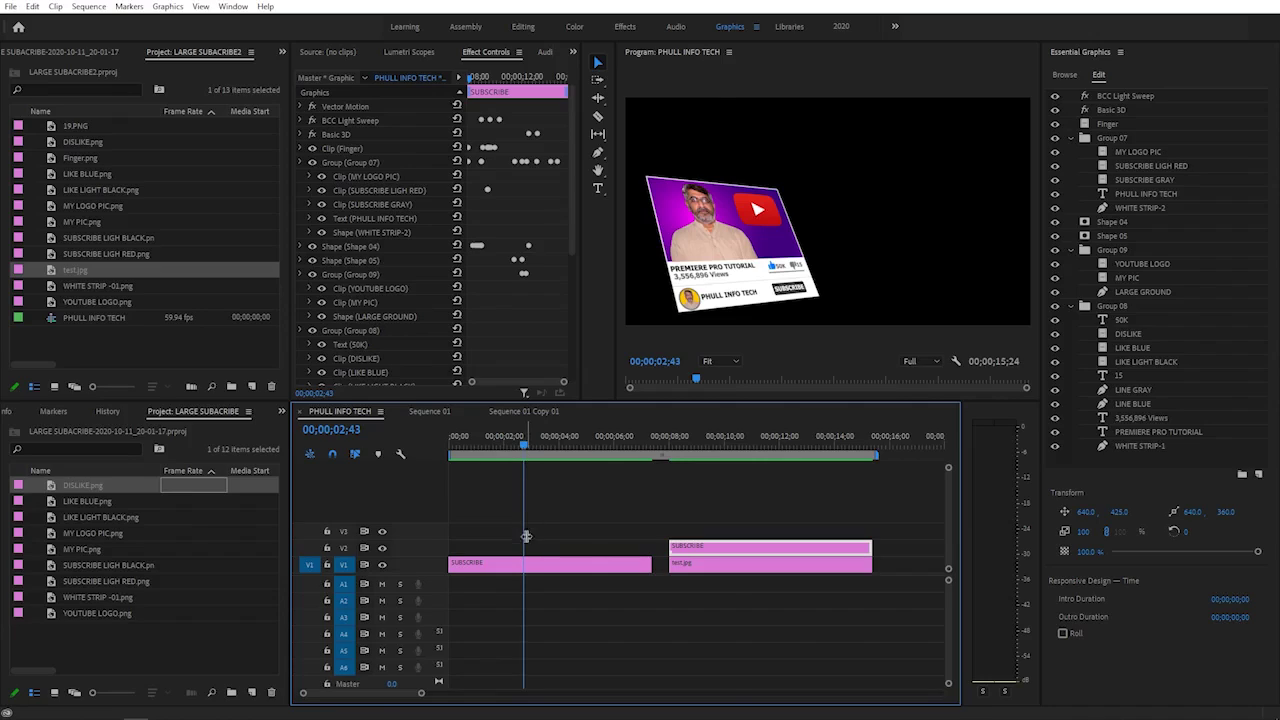
Open Export As Motion Graphics Template for the SUBSCRIBE clip.
right_click(527, 568)
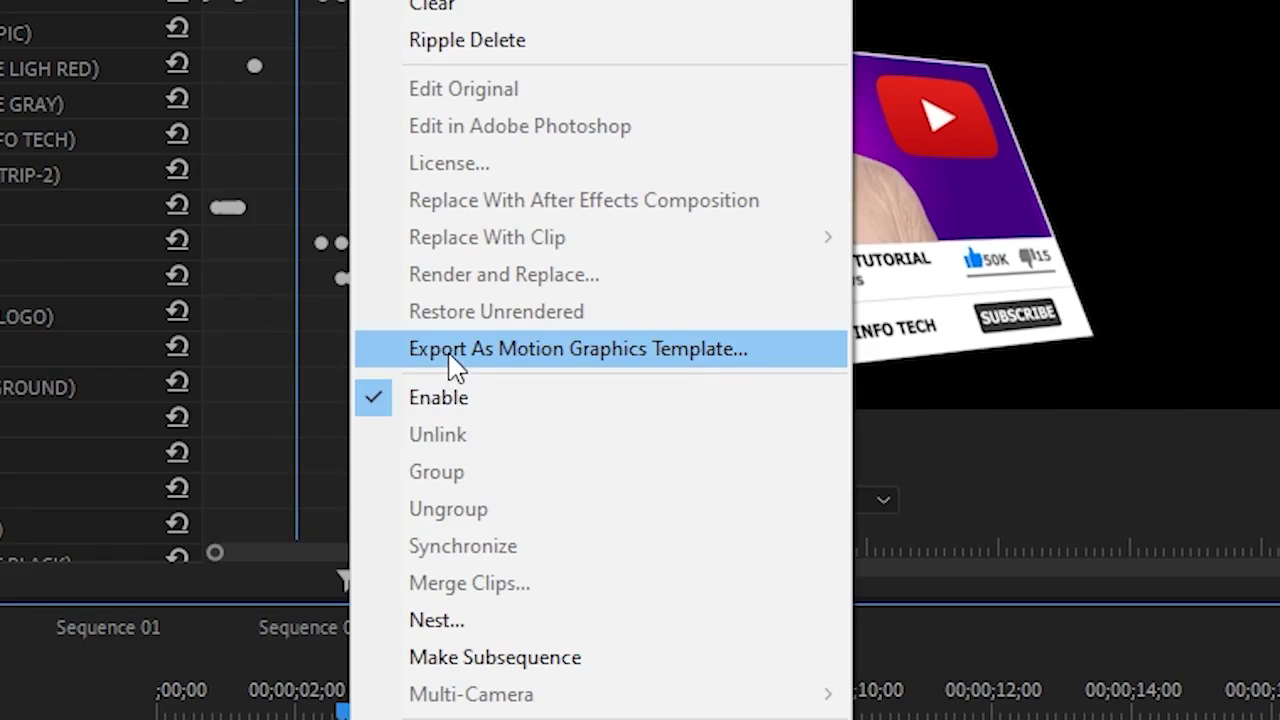
left_click(452, 366)
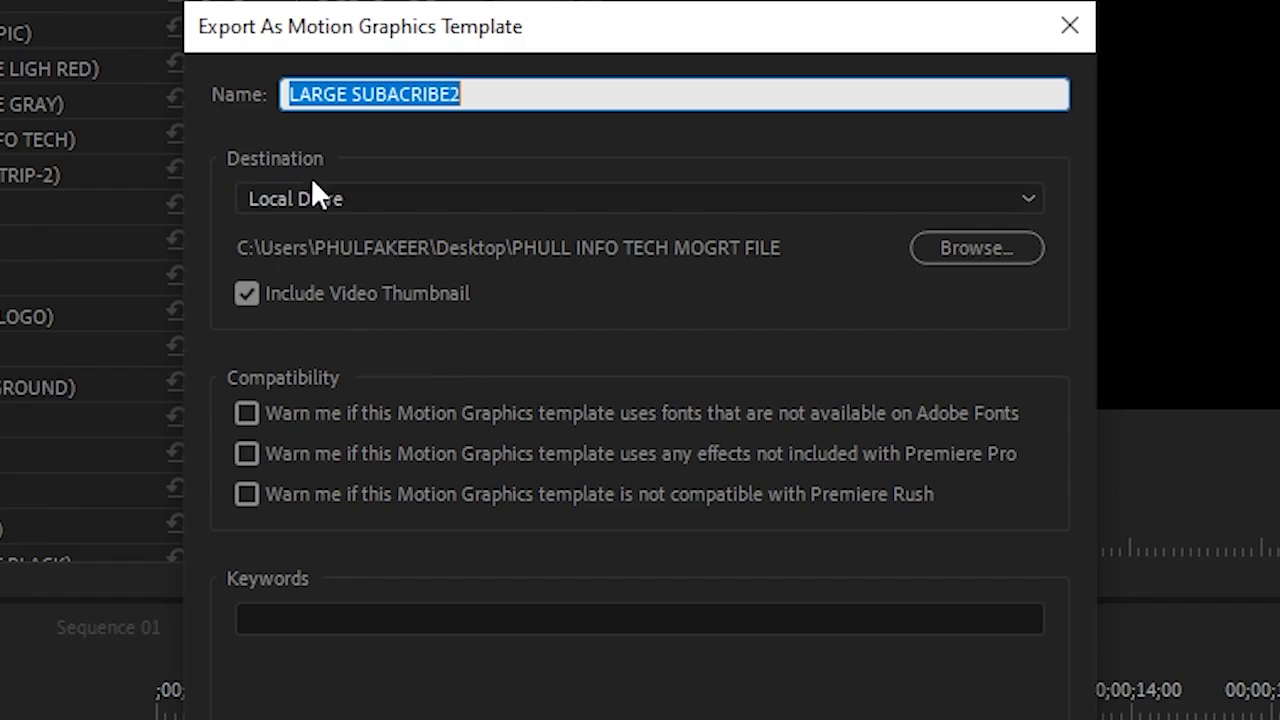
Export the template LARGE SUBACRIBE2 to the Local Drive destination.
left_click(335, 197)
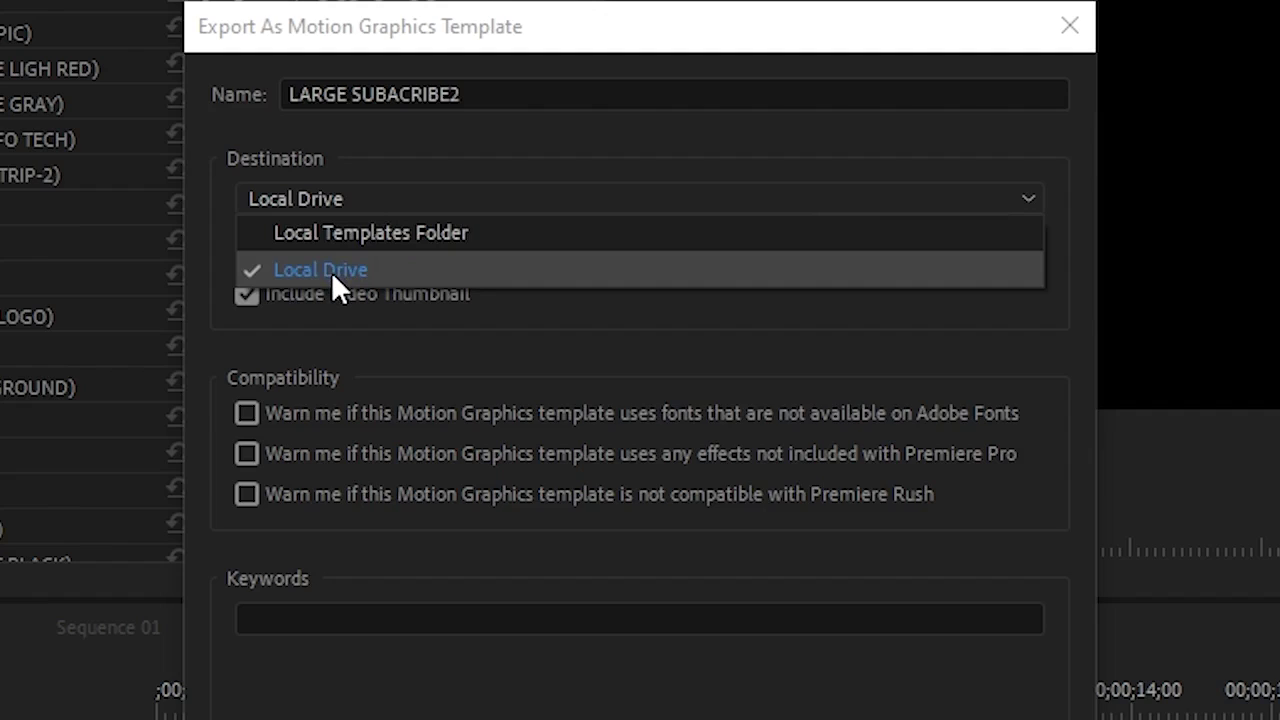
left_click(331, 270)
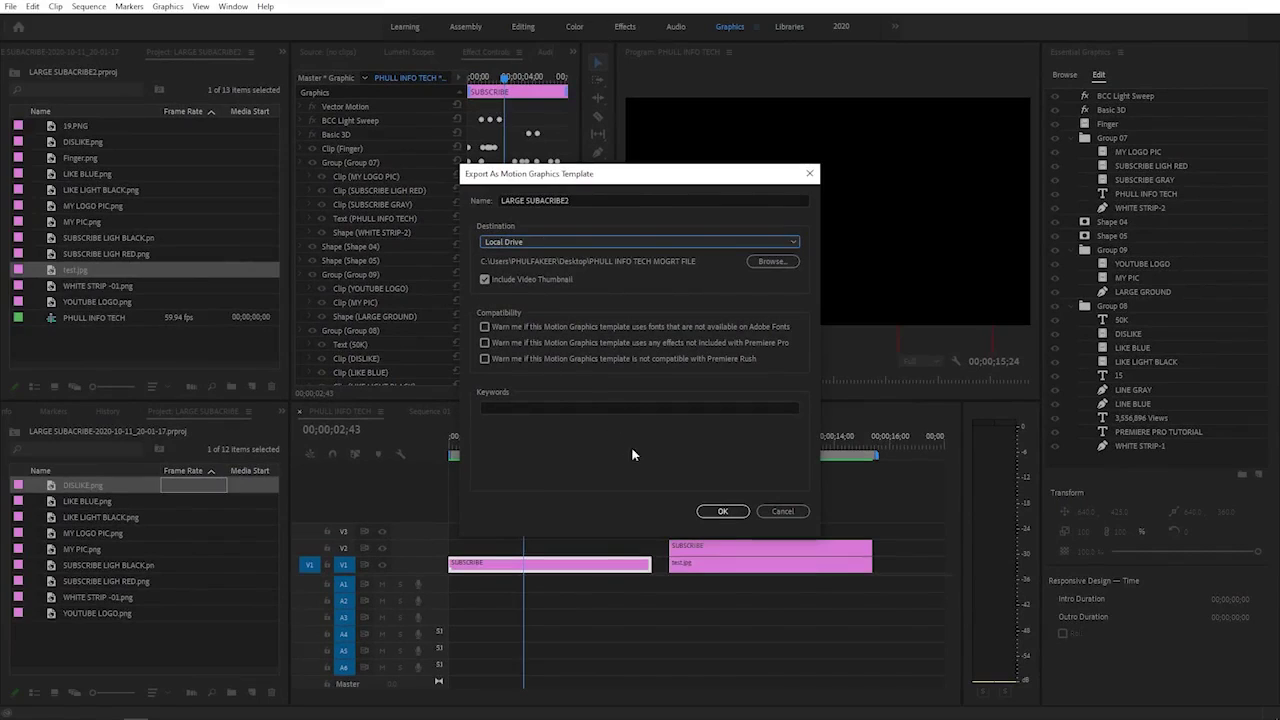
left_click(722, 511)
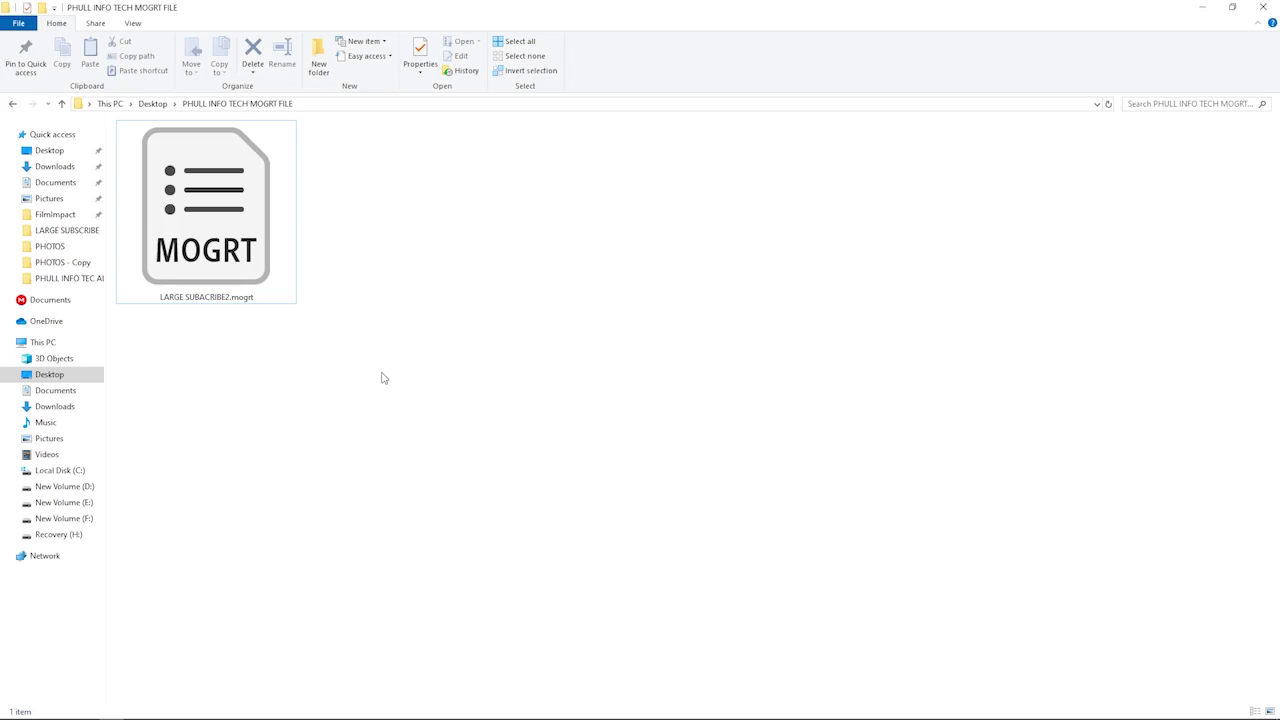
Select LARGE SUBACRIBE2.mogrt in the PHULL INFO TECH MOGRT FILE folder to confirm it exists.
left_click(236, 252)
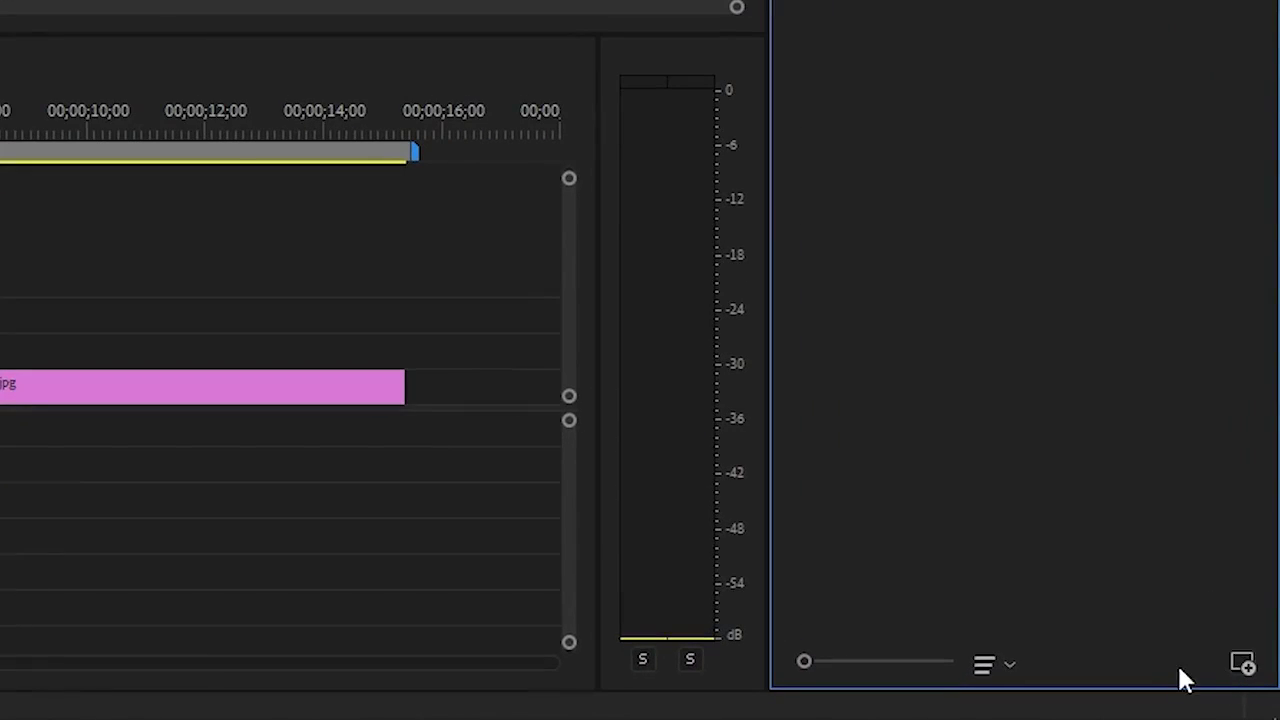
Install LARGE SUBACRIBE2.mogrt from the PHULL INFO TECH MOGRT FILE folder into Essential Graphics.
left_click(1246, 670)
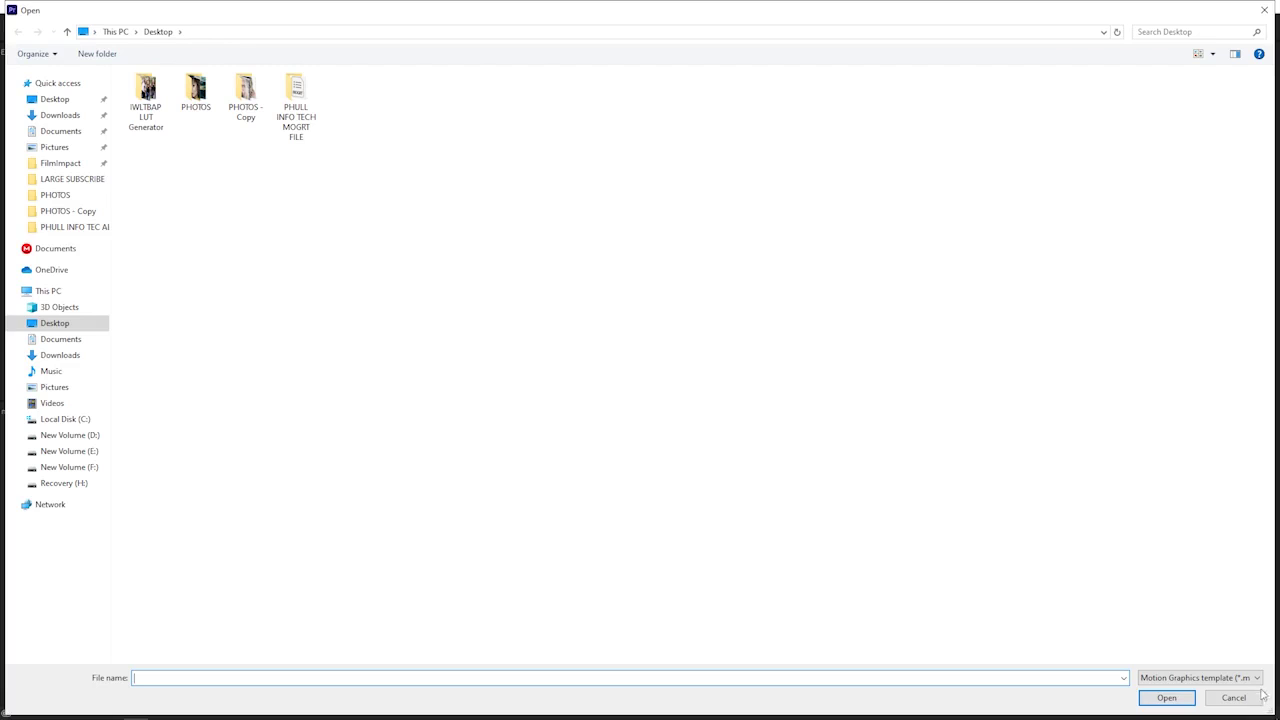
left_click(301, 103)
double_click(301, 103)
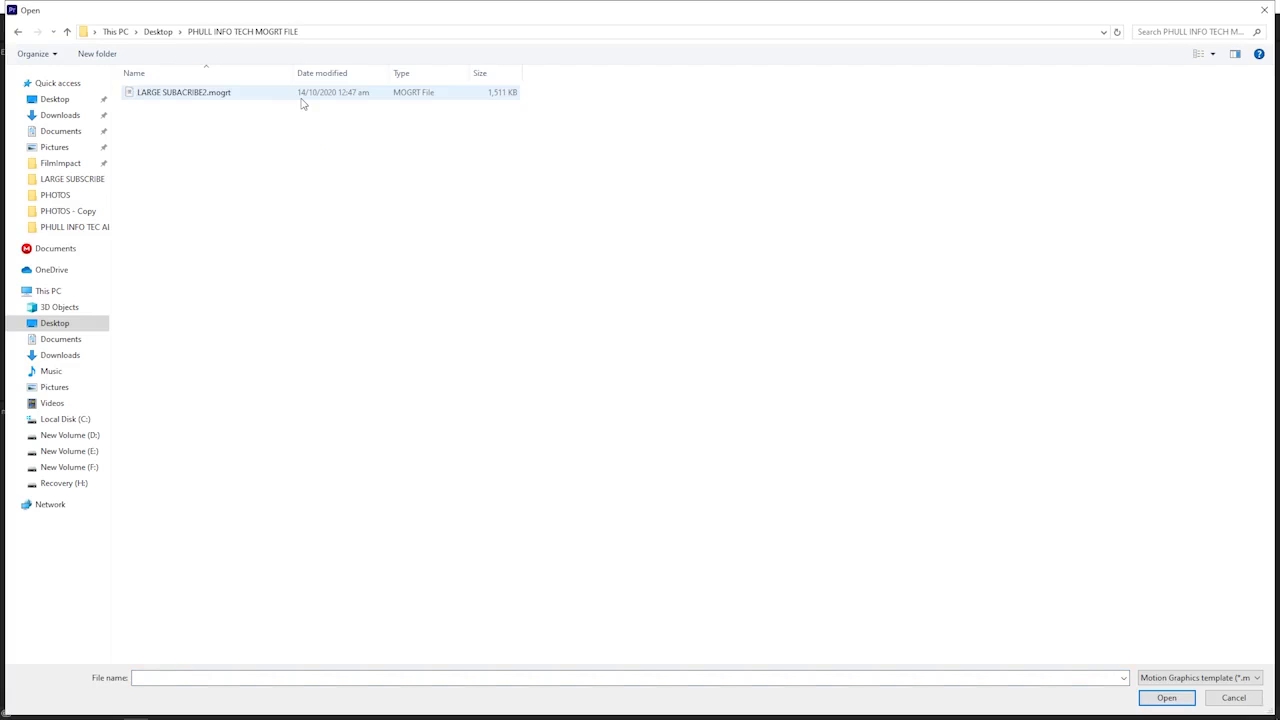
double_click(195, 97)
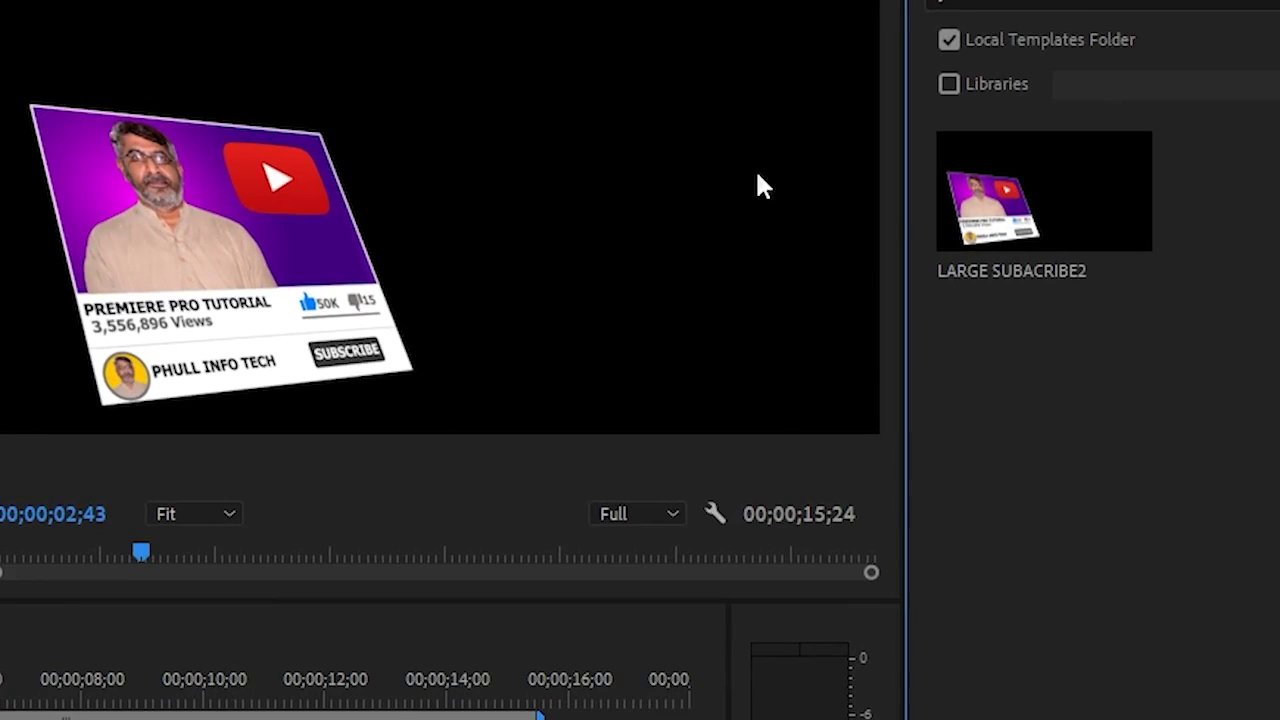
Enlarge the Essential Graphics template thumbnails with the size slider.
mouse_move(1013, 222)
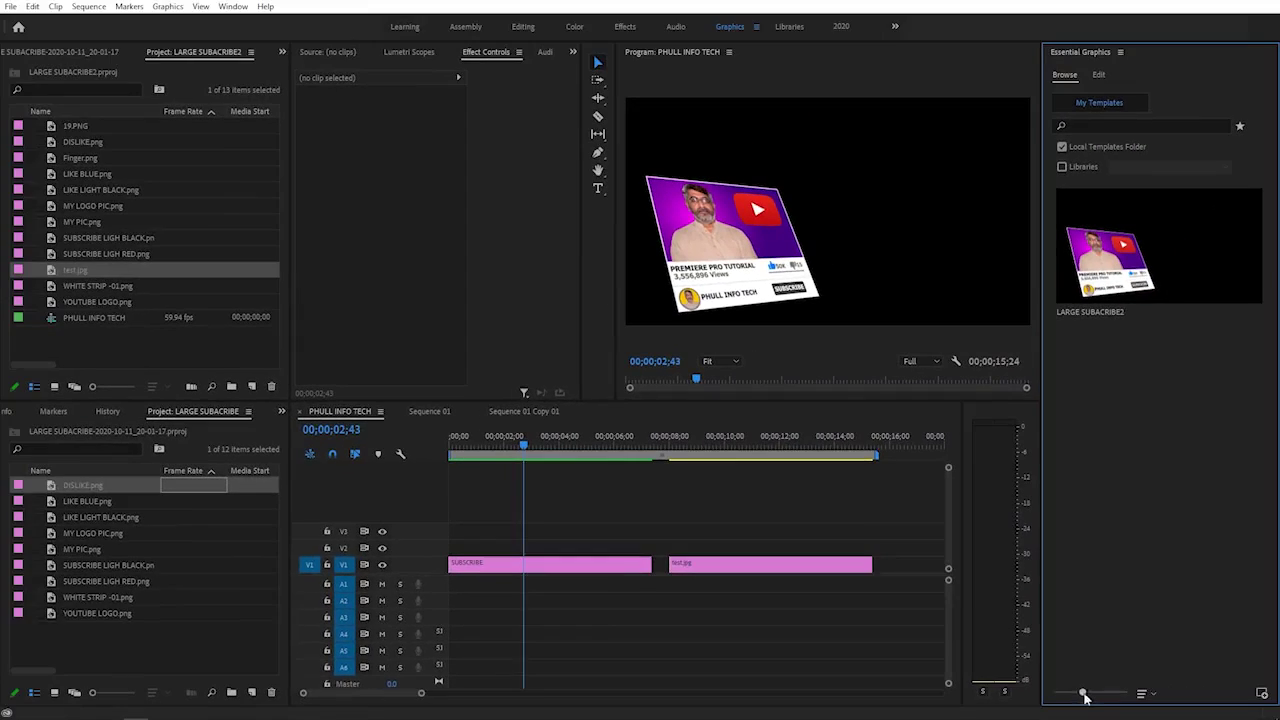
left_click_drag(1080, 693, 1108, 693)
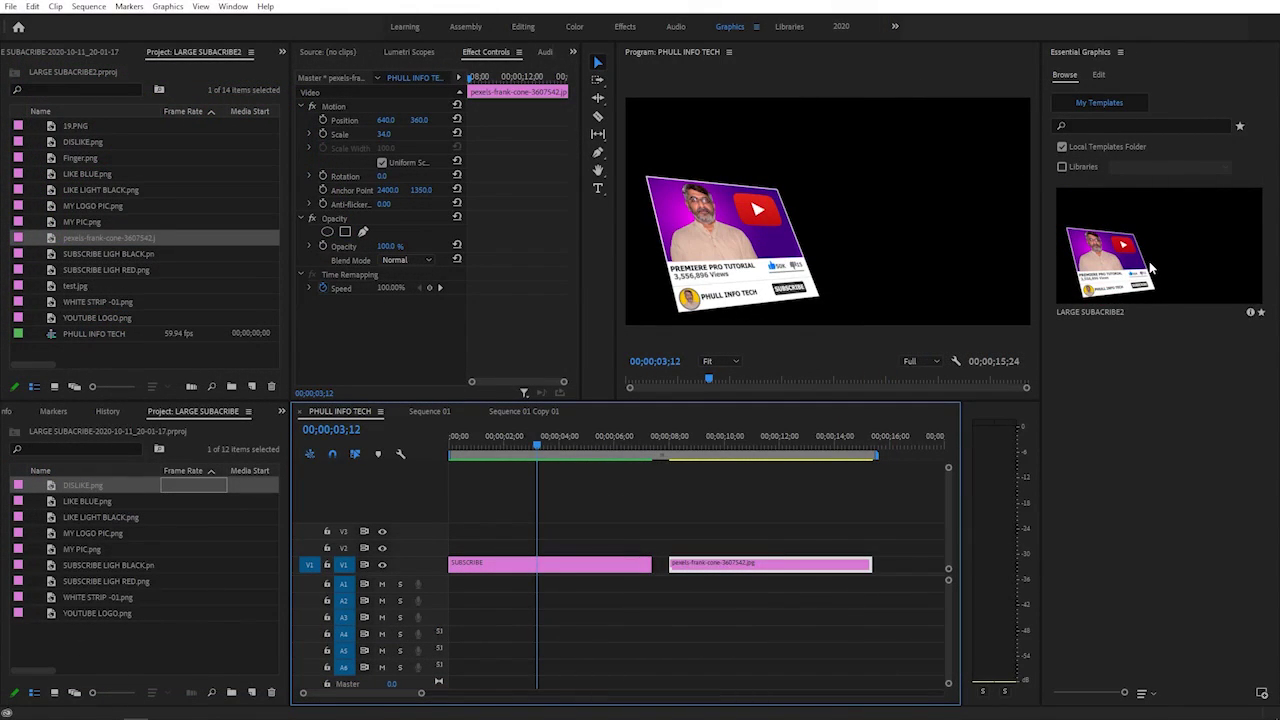
Place the LARGE SUBACRIBE2 template above the pexels space clip and preview around eight seconds.
left_click_drag(1150, 268, 682, 535)
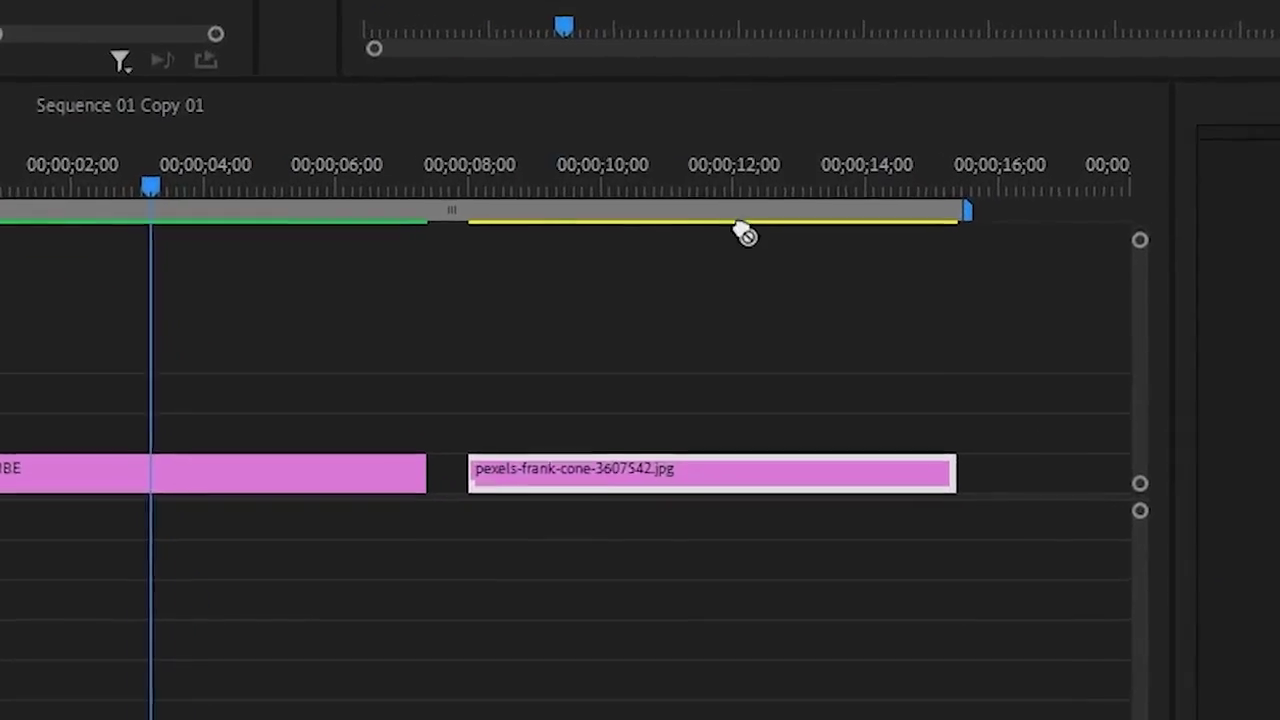
left_click_drag(478, 383, 449, 414)
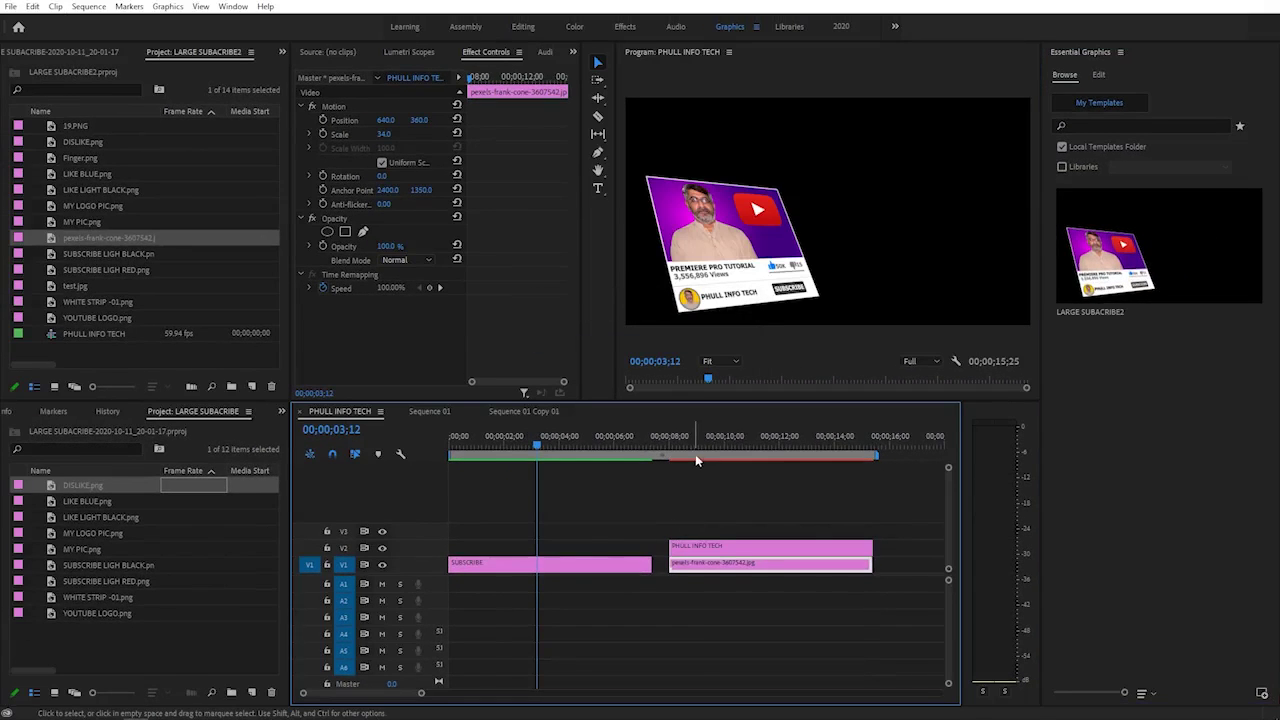
left_click(695, 450)
left_click(671, 441)
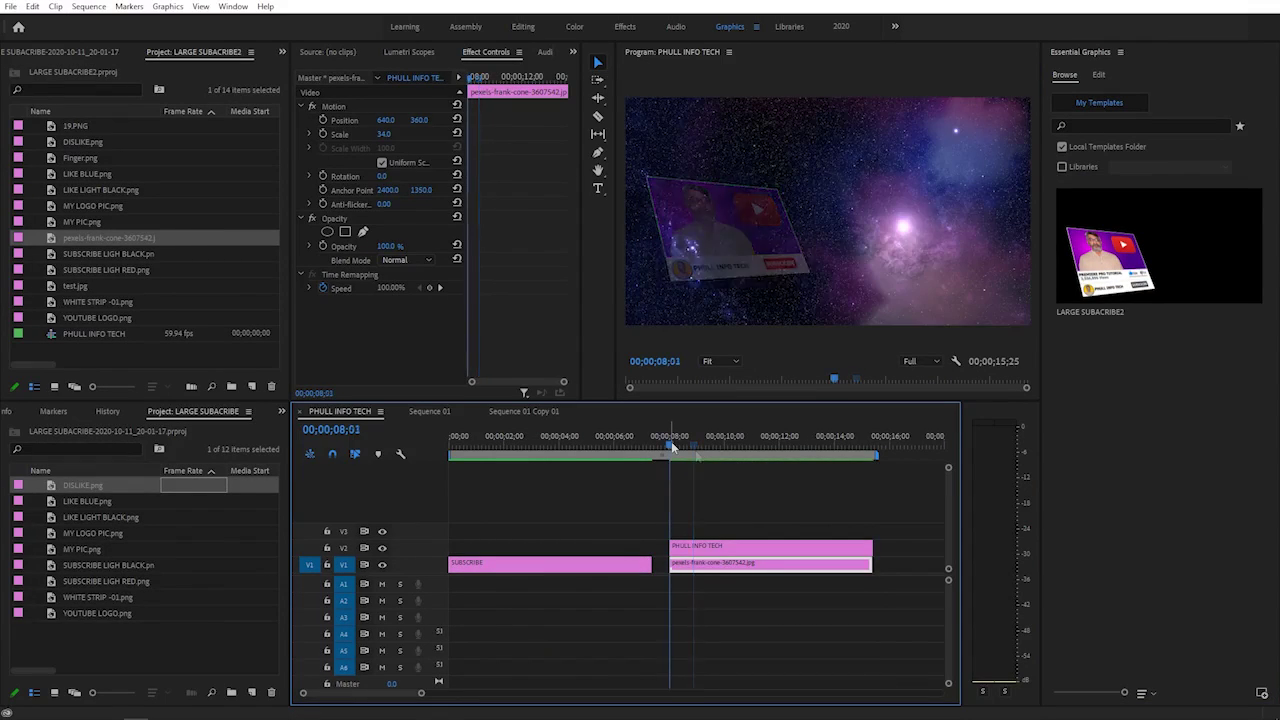